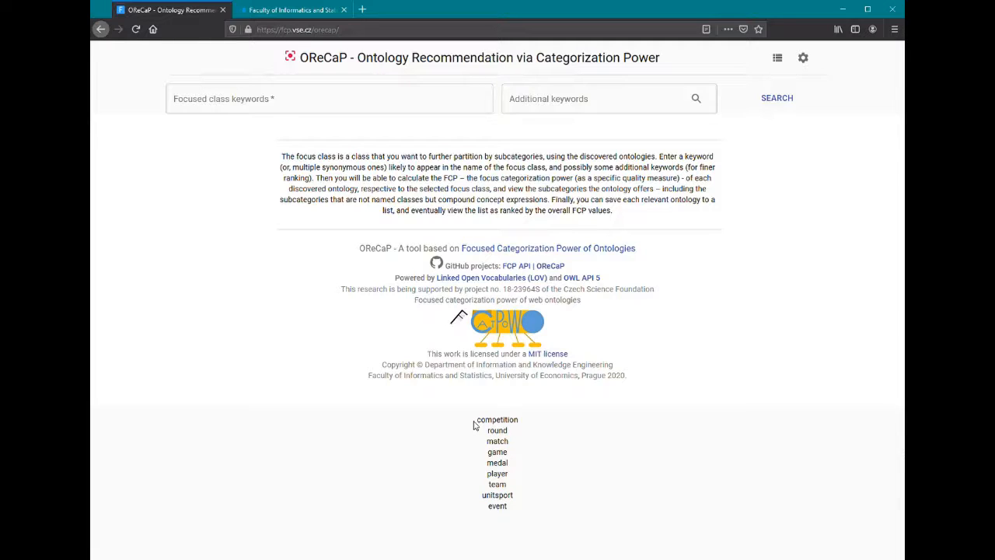
Copy the words competition, round and match into the focused class keywords field
drag(474, 424, 524, 502)
key(ctrl+c)
click(426, 92)
key(ctrl+v)
Enter game medal player team unitsport event as additional keywords and run the ontology search
key(ctrl+c)
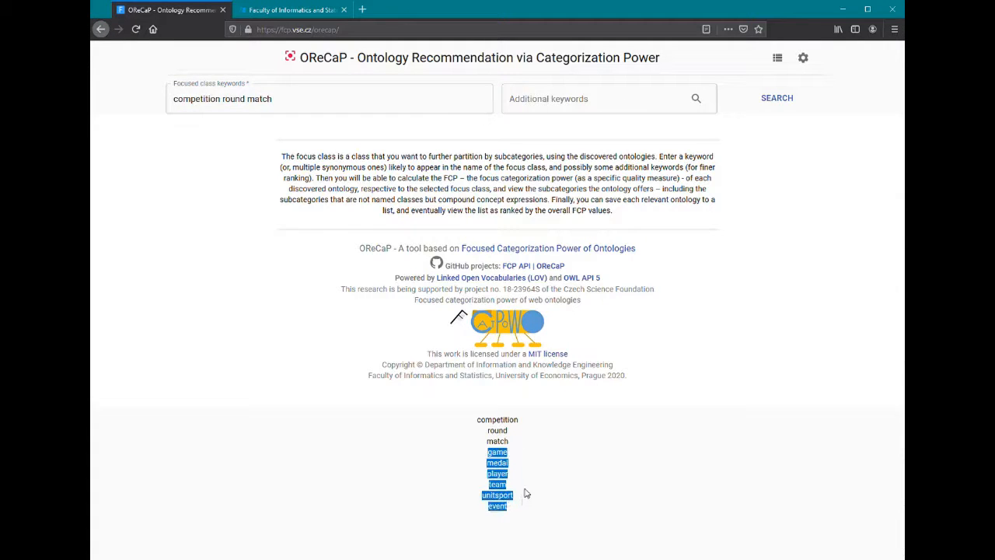
click(625, 109)
key(ctrl+v)
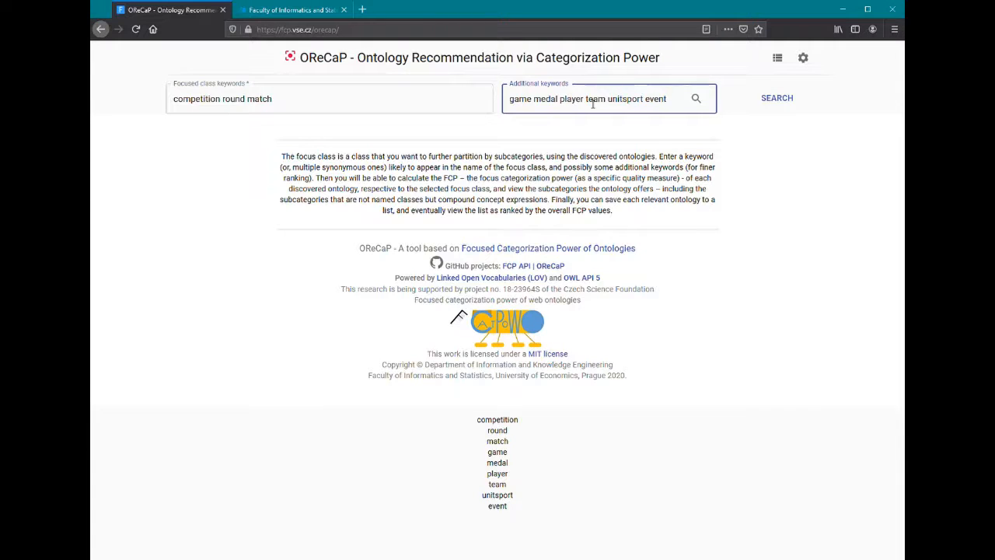
click(768, 102)
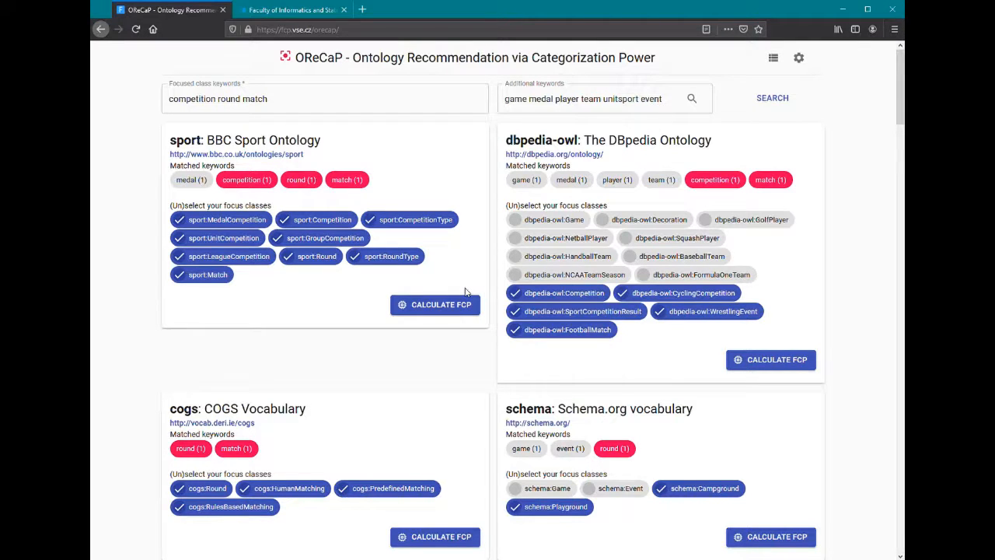
In the BBC Sport Ontology, deselect all focus classes except sport:Competition, sport:Round and sport:Match
scroll(464, 292, down, 3)
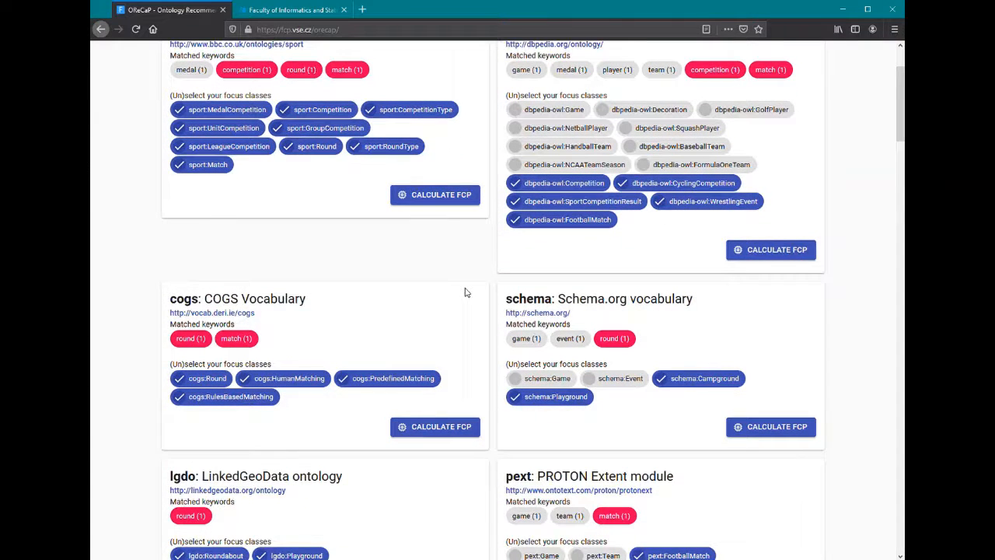
scroll(465, 292, up, 3)
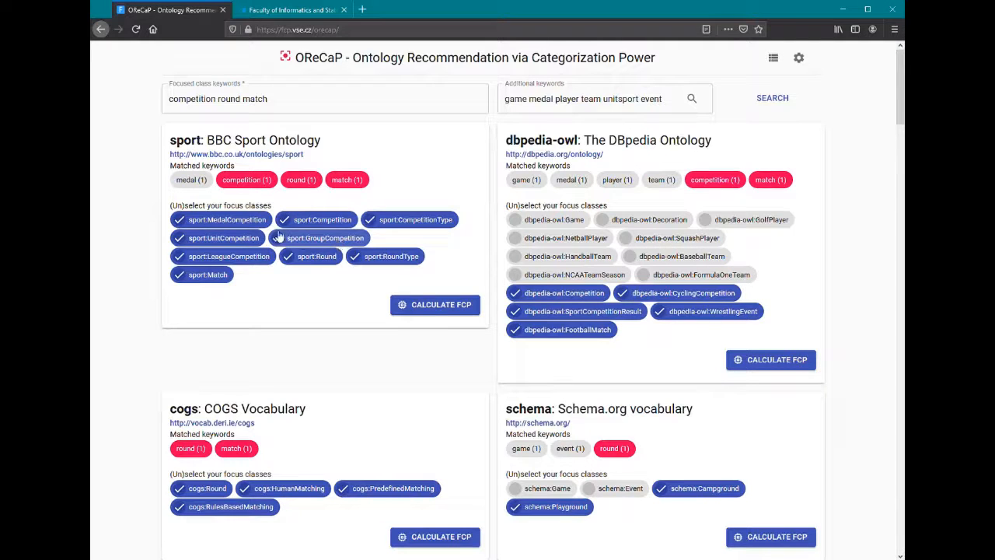
click(251, 225)
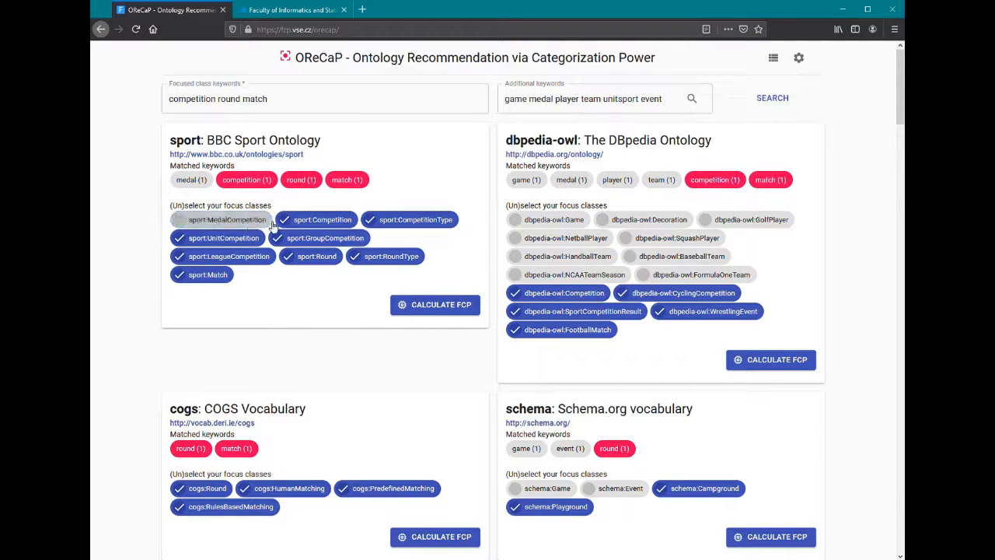
click(314, 220)
click(381, 222)
click(316, 238)
click(223, 238)
click(229, 256)
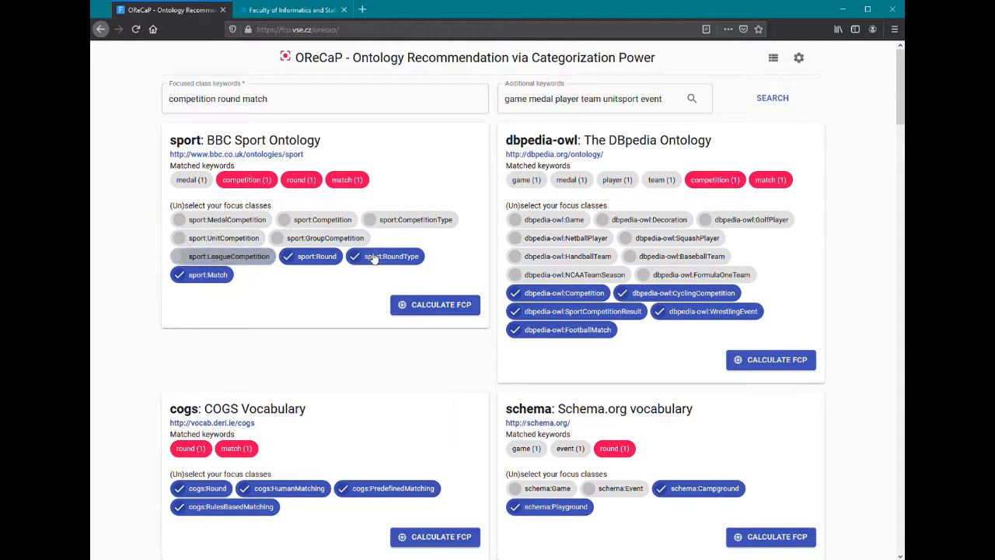
click(391, 256)
click(340, 221)
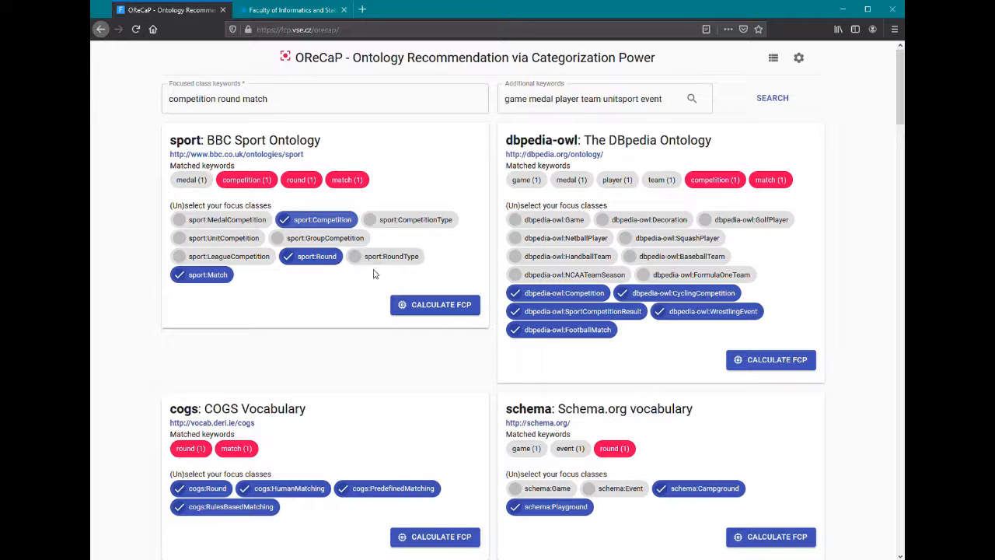
Calculate the FCP for the BBC Sport Ontology with the chosen focus classes
click(436, 308)
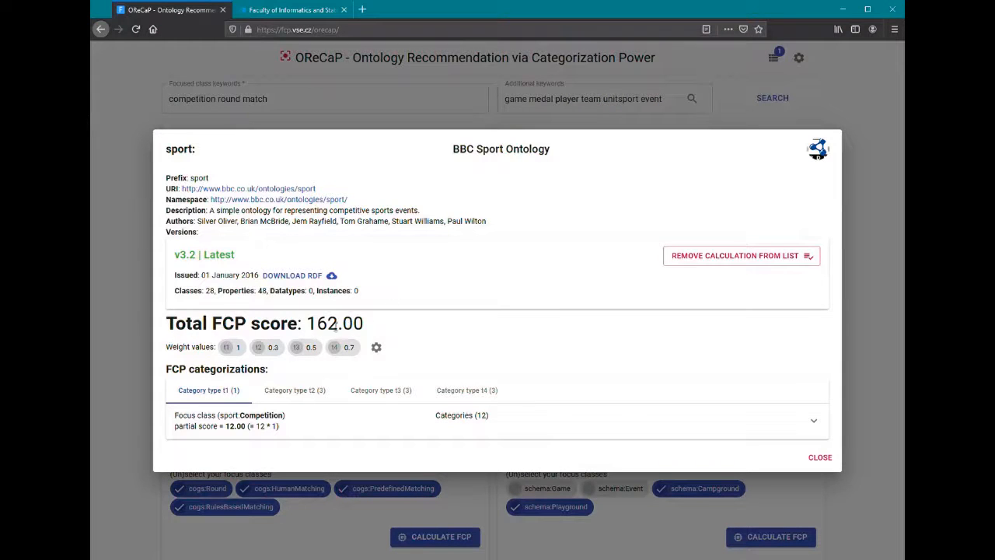
drag(309, 327, 358, 330)
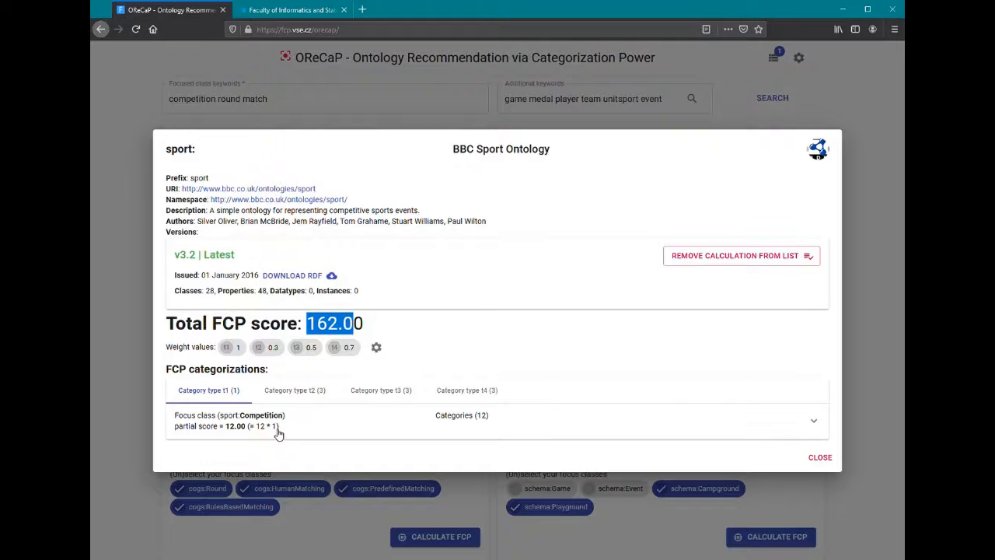
Examine the sport:Competition categories and the category type t2, t3 and t4 breakdowns of the score
click(551, 422)
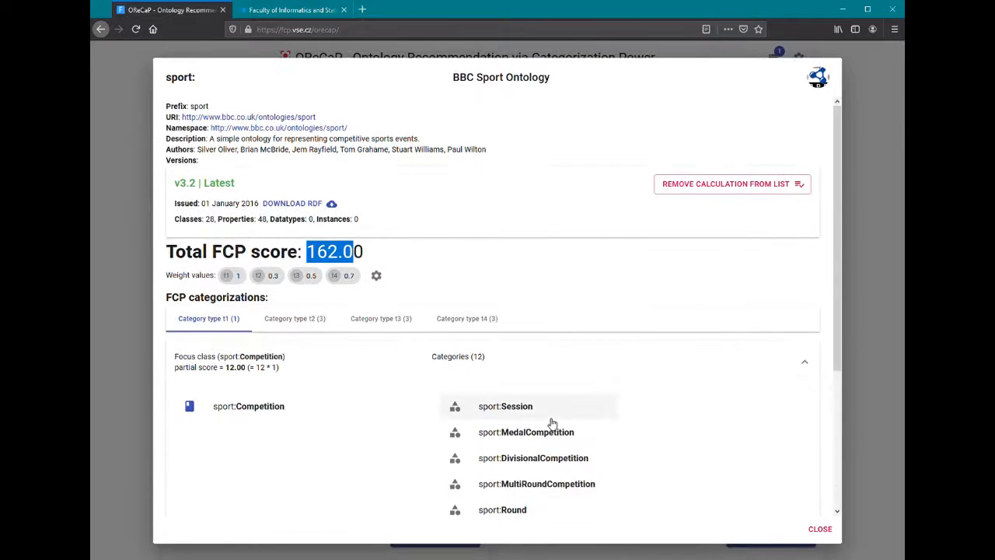
scroll(552, 422, down, 5)
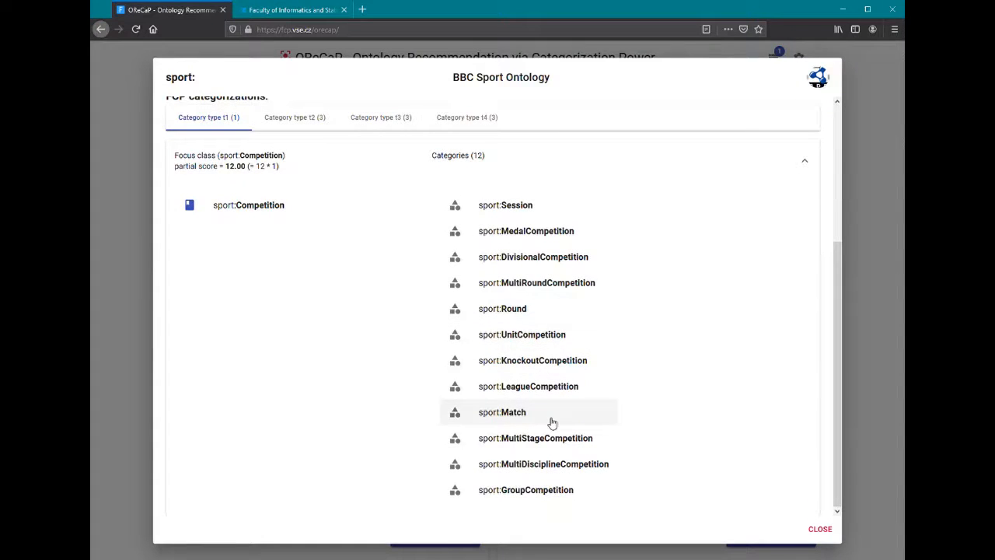
click(321, 120)
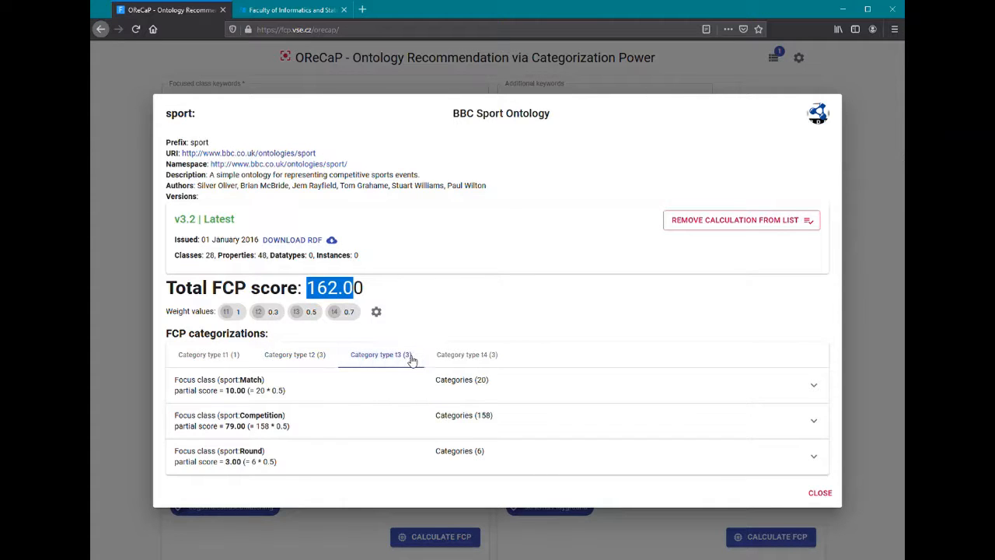
click(464, 357)
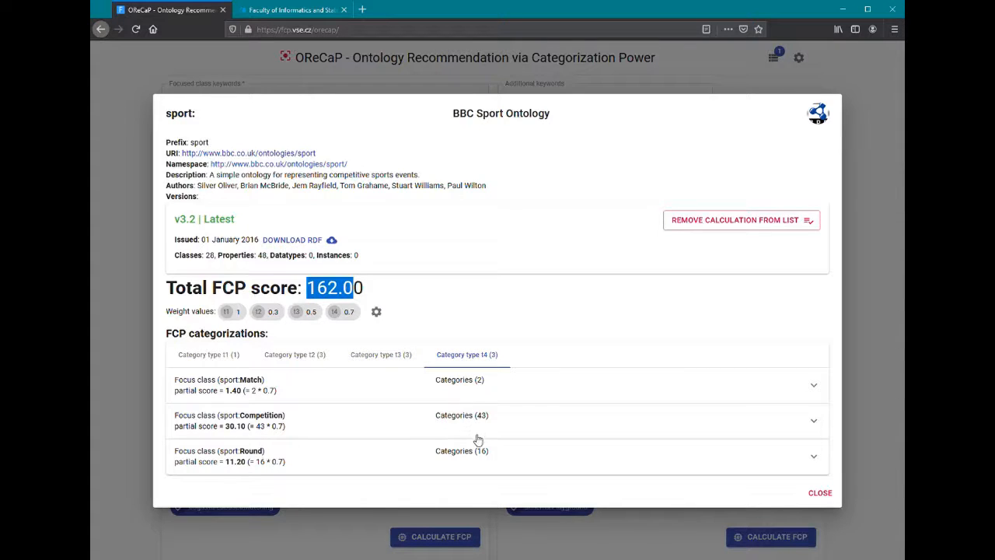
click(373, 292)
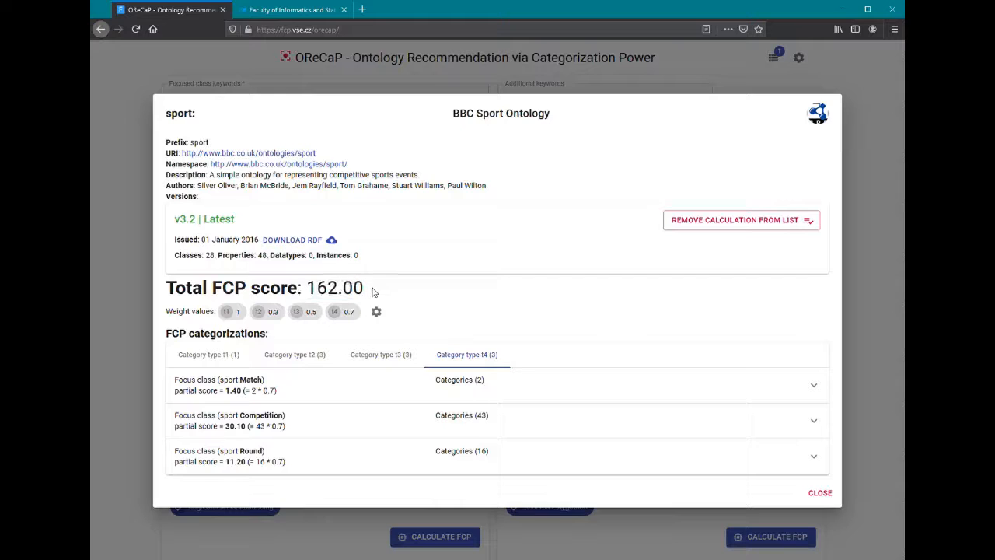
drag(366, 289, 306, 289)
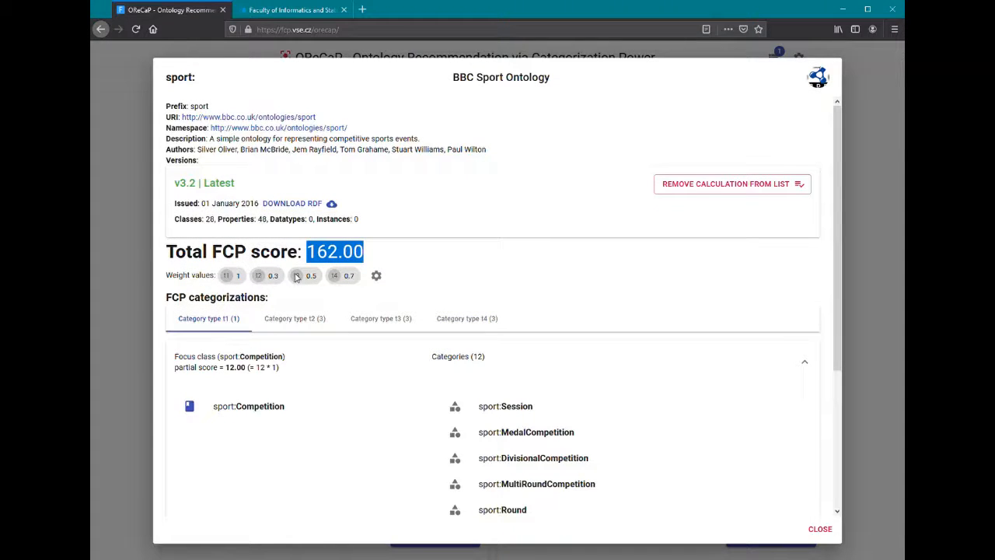
In the sport ontology's weight settings, lower the t1 weight to 0.74 and the t3 weight to 0.26
click(377, 277)
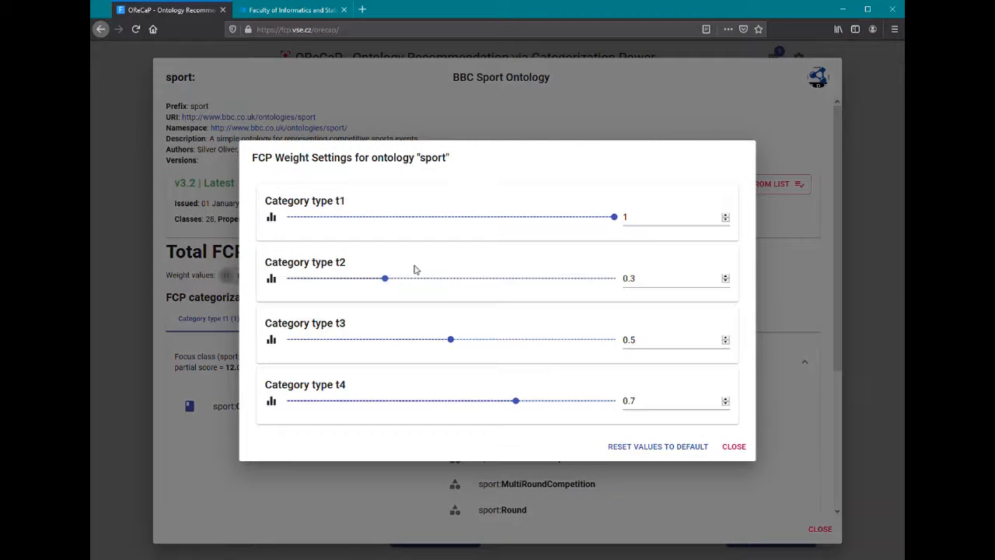
drag(606, 220, 531, 224)
drag(459, 345, 375, 346)
click(743, 446)
drag(363, 257, 315, 258)
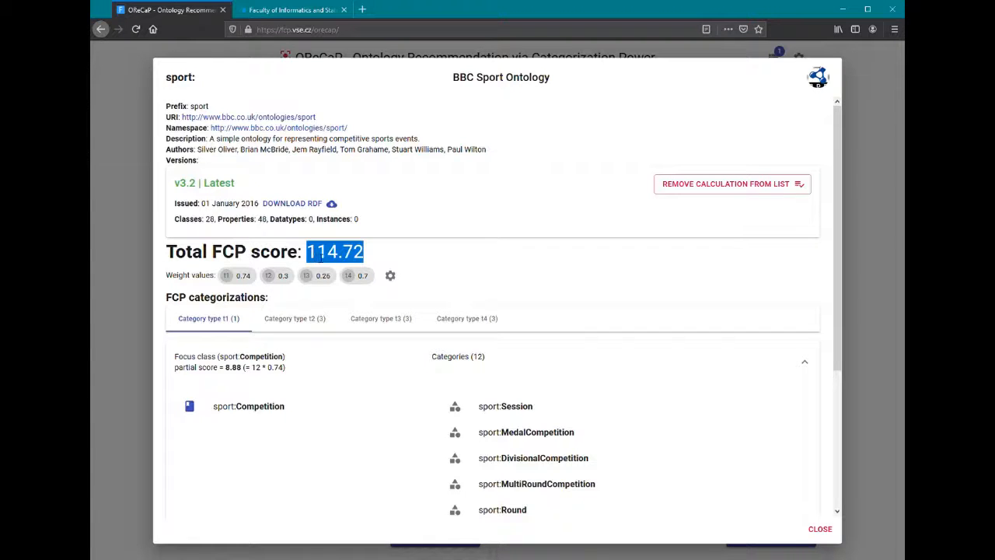
click(825, 530)
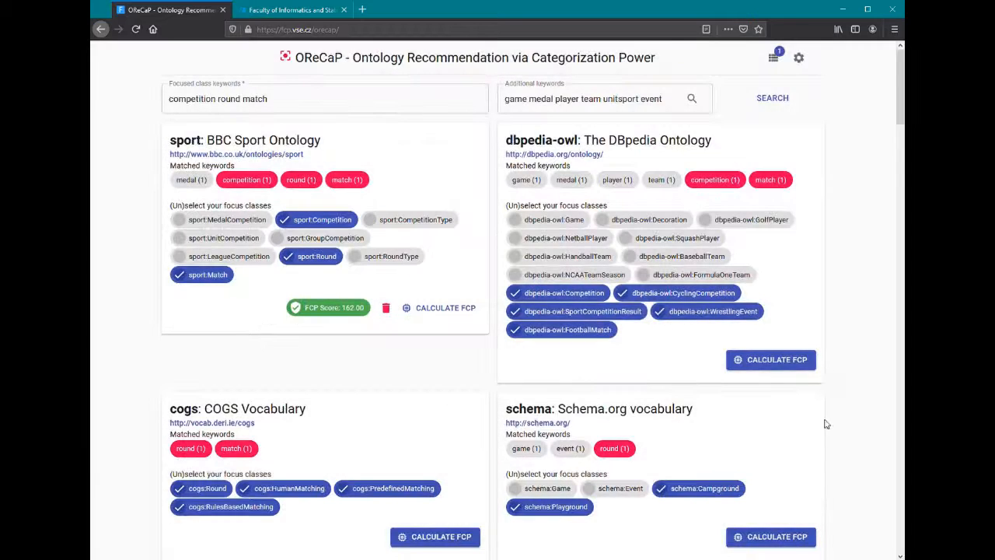
Open the global FCP weight settings and raise the category type t1 weight slider to its maximum
click(799, 58)
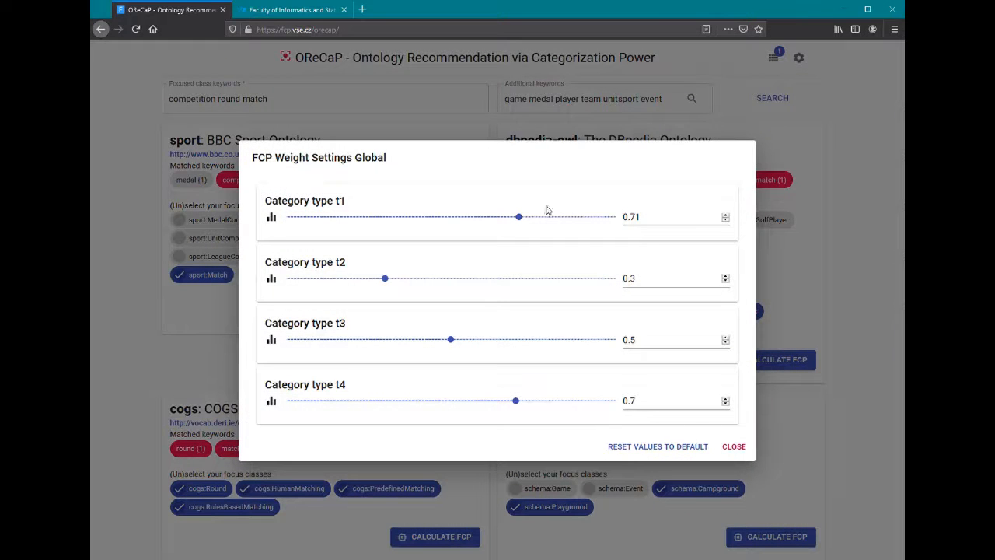
drag(502, 224, 651, 231)
click(735, 449)
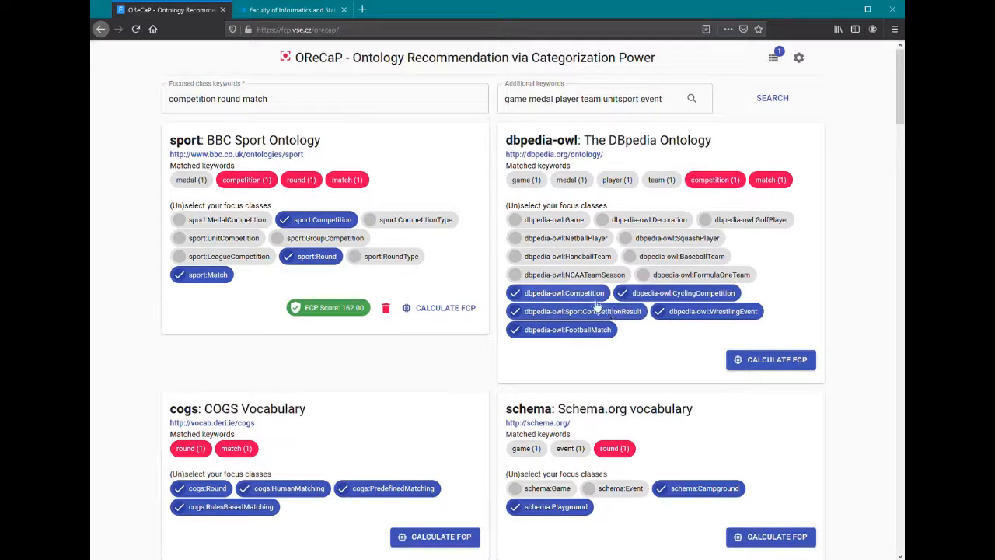
In the DBpedia Ontology, keep only dbpedia-owl:Competition as focus class and calculate its FCP
click(642, 294)
click(669, 311)
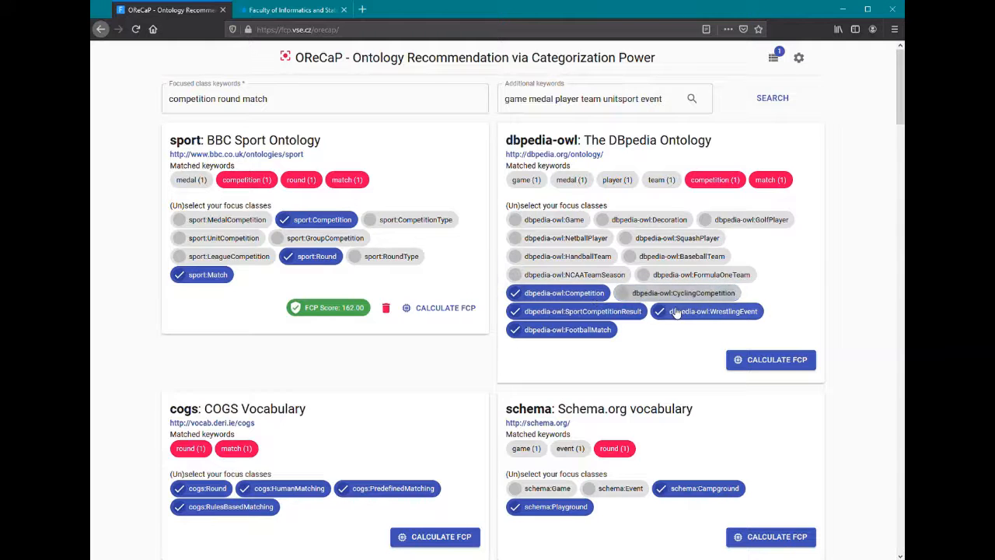
click(626, 313)
click(591, 330)
click(780, 359)
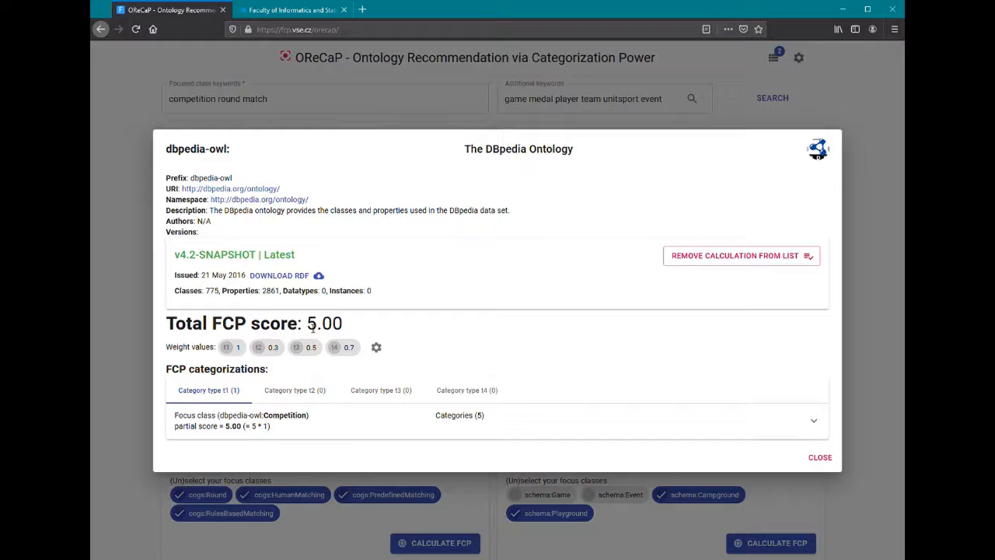
drag(314, 328, 348, 328)
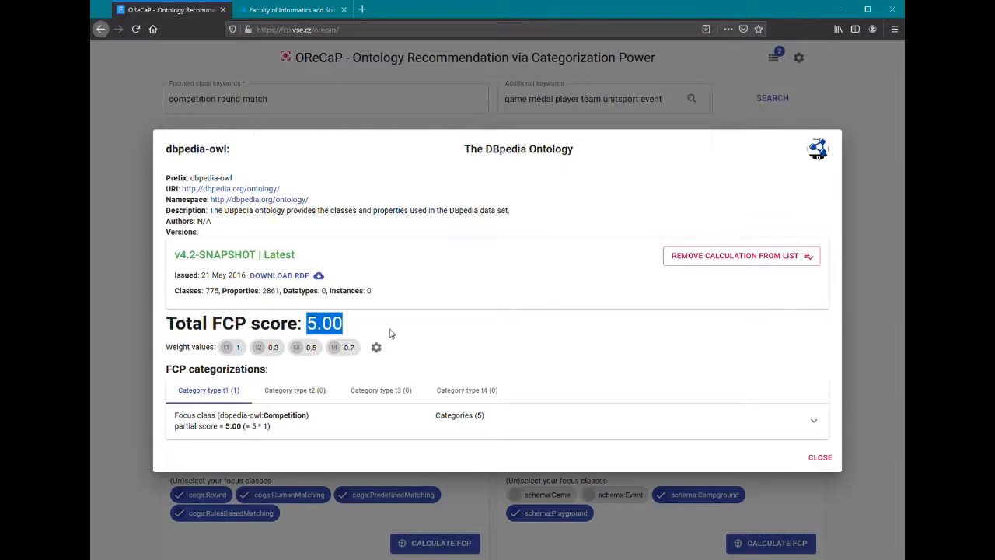
click(820, 458)
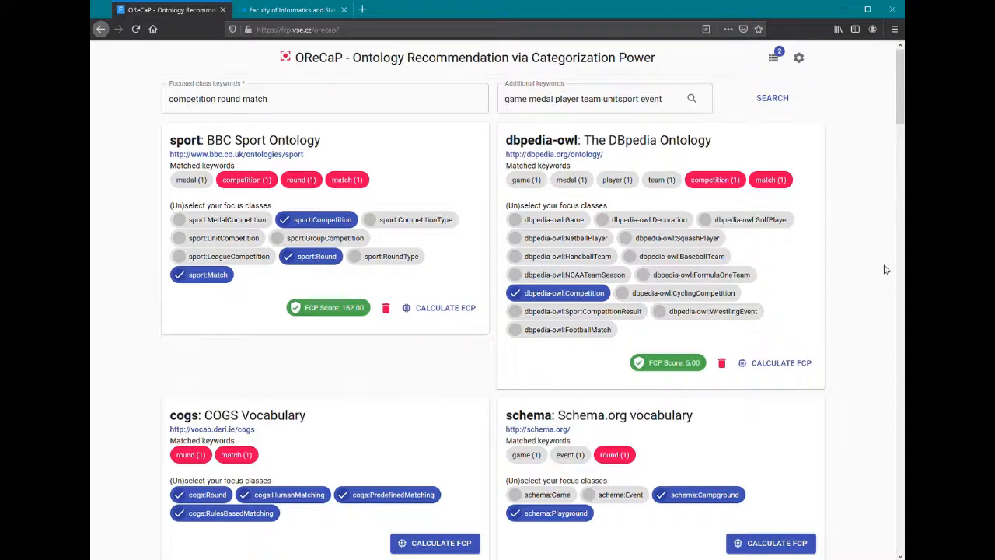
Open the list of saved ontologies
click(773, 61)
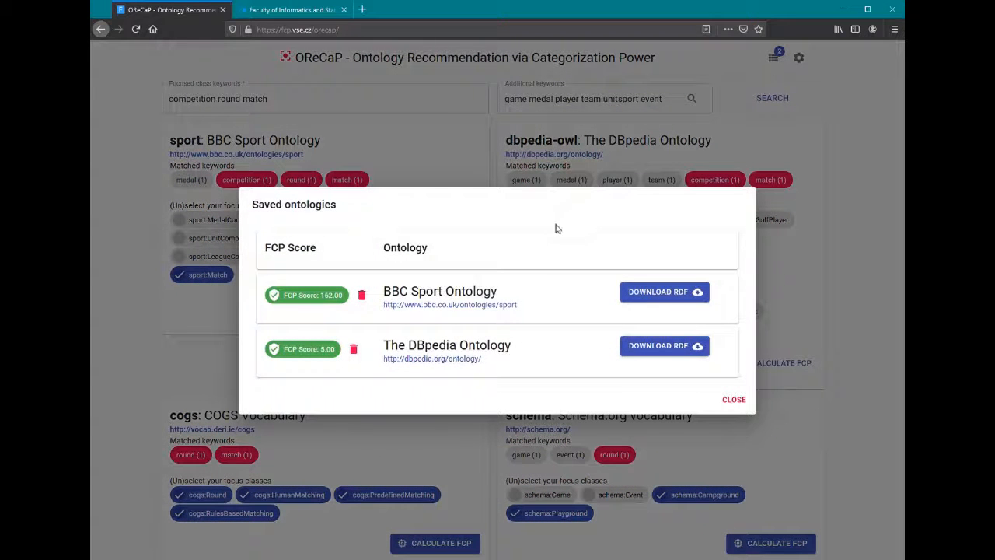